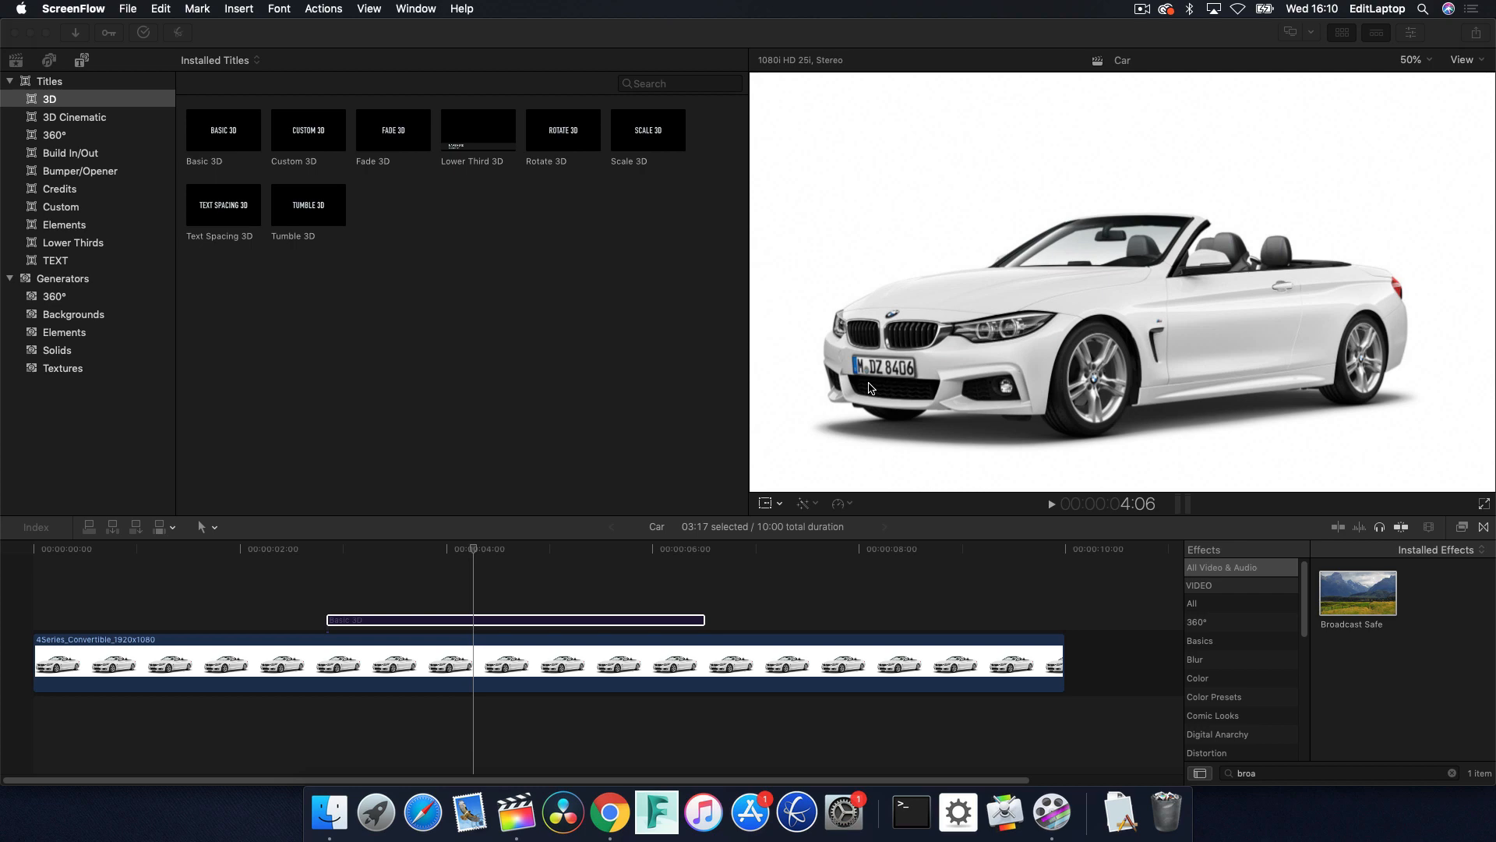
# View the RT Adjustment Layer download page in Chrome and return to Final Cut Pro.
pyautogui.press('super+Tab')
pyautogui.press('super+Tab')
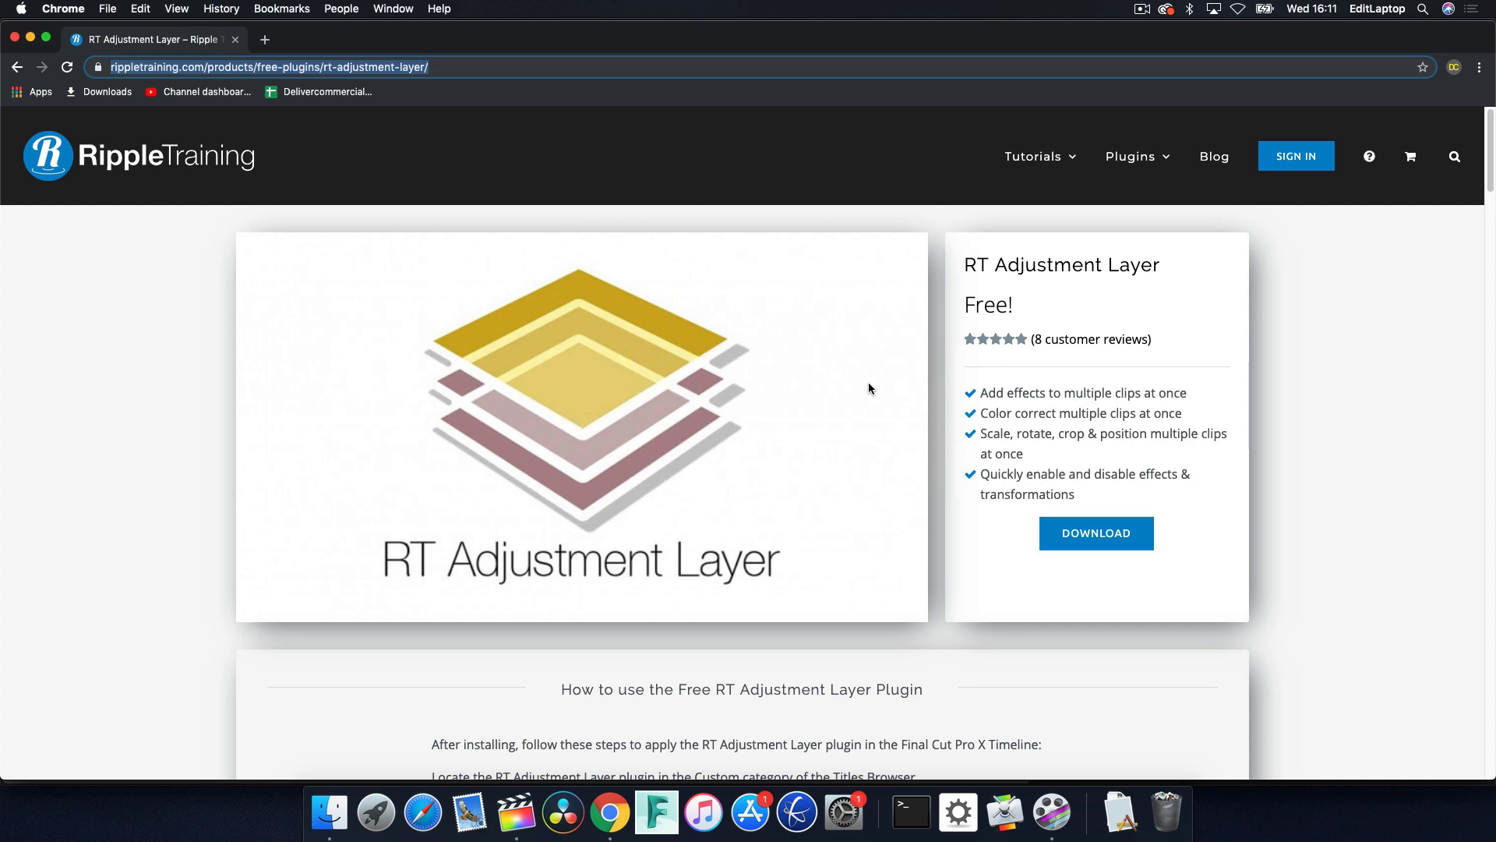
pyautogui.press('super+Tab')
pyautogui.press('super+Tab')
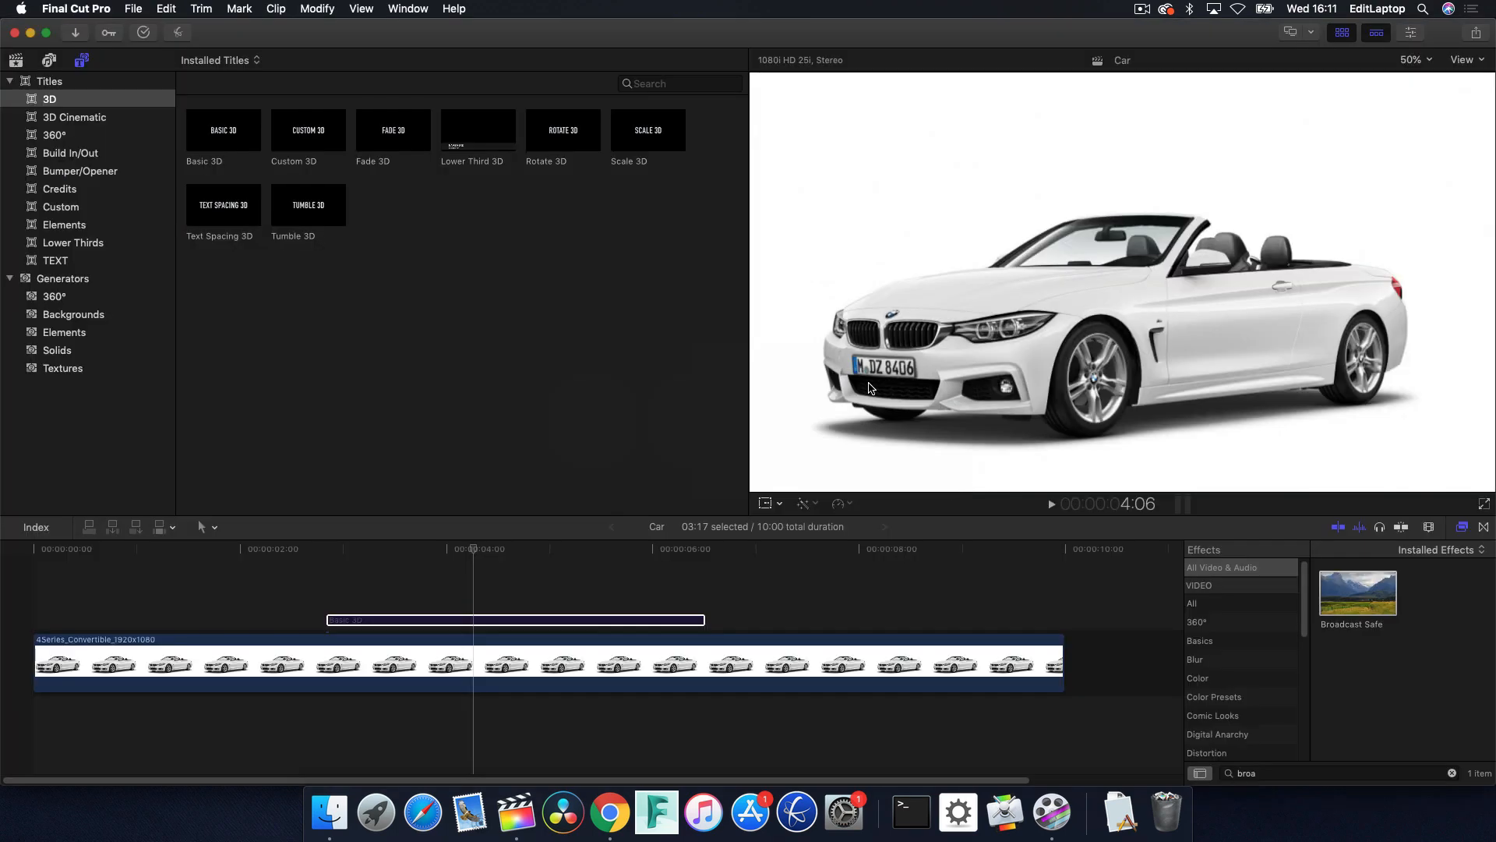
# Display the video scopes for the car clip at 5:00 and set the waveform channel to Luma.
pyautogui.click(553, 549)
pyautogui.click(518, 681)
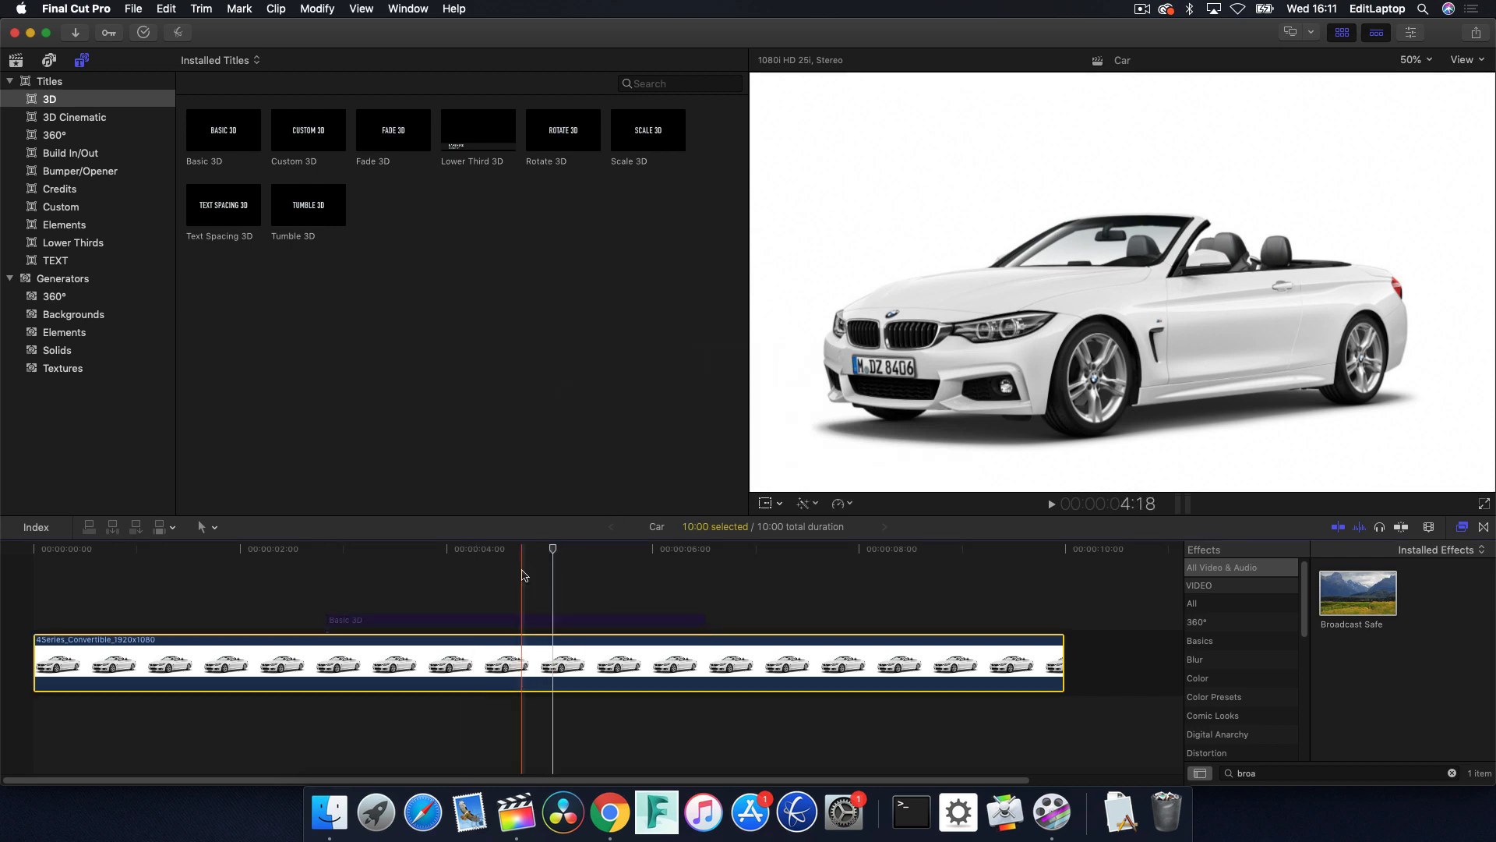
pyautogui.press('super+7')
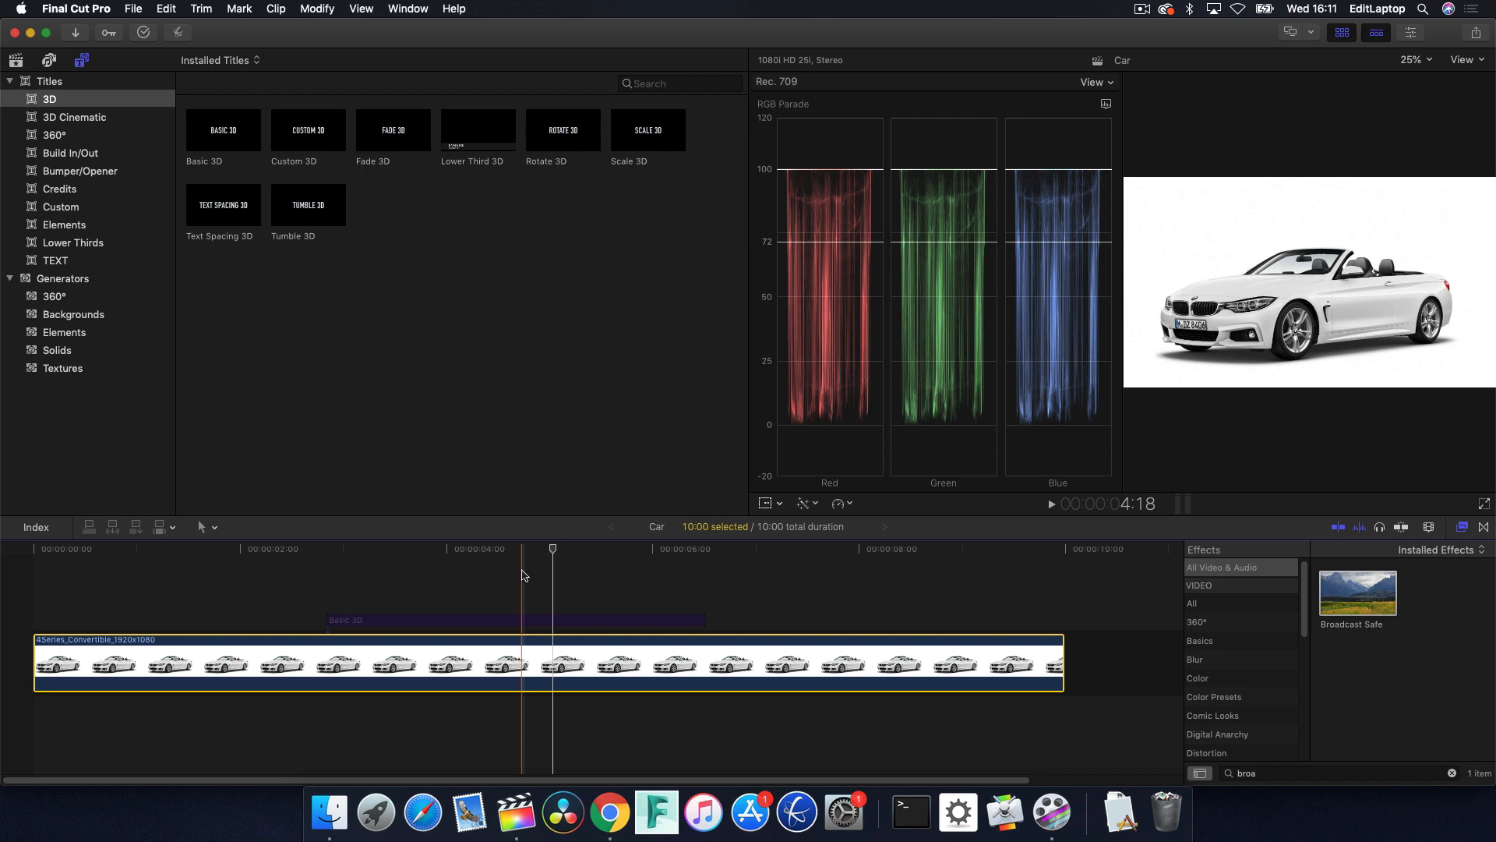
pyautogui.click(1106, 103)
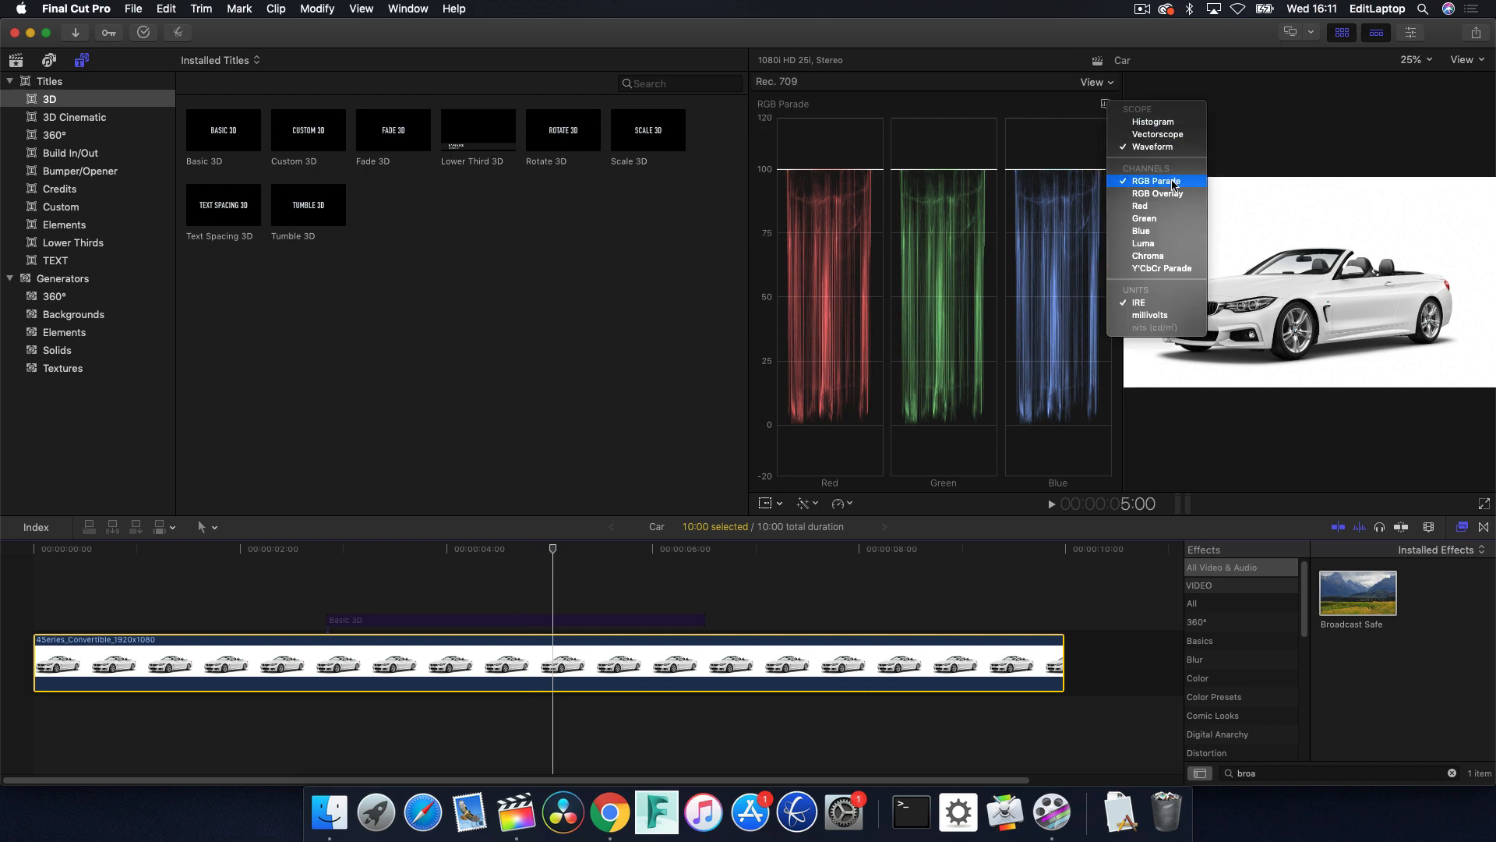
pyautogui.click(1184, 244)
# View the waveform as Y'CbCr Parade and switch it back to Luma.
pyautogui.click(1106, 103)
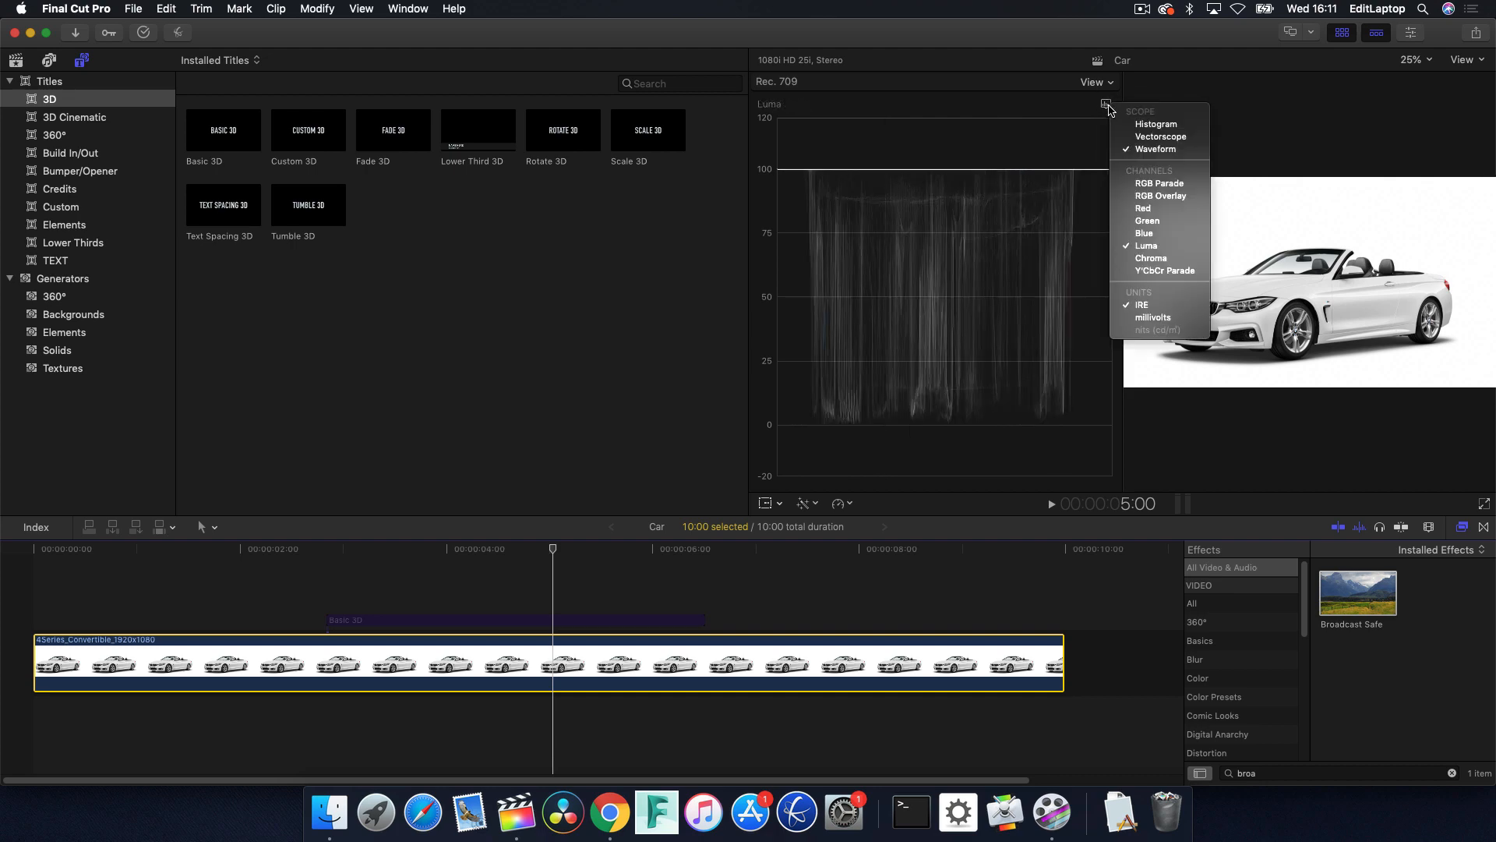
pyautogui.click(1182, 270)
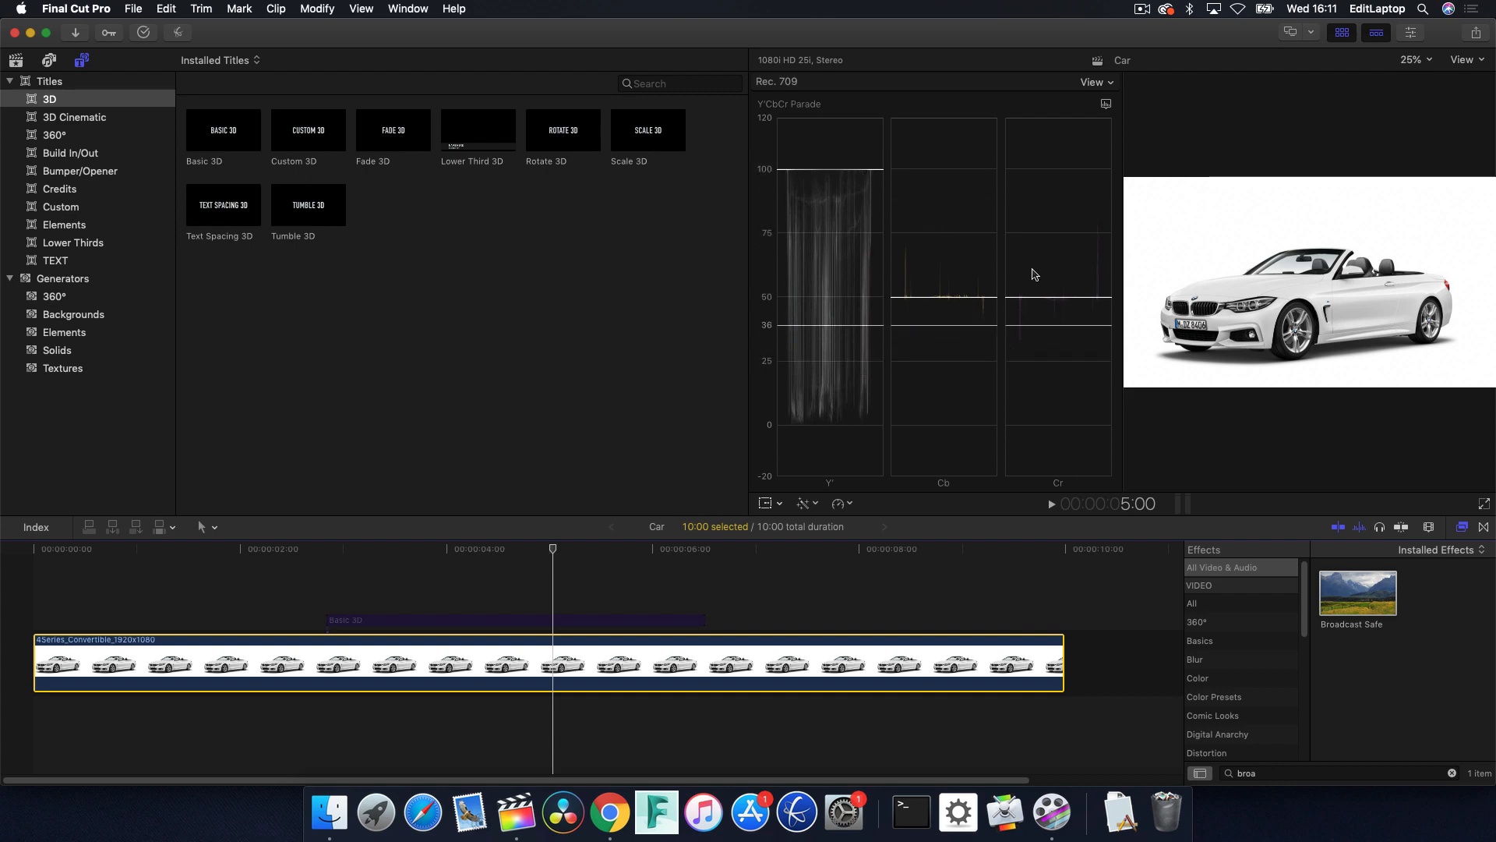
pyautogui.click(1106, 103)
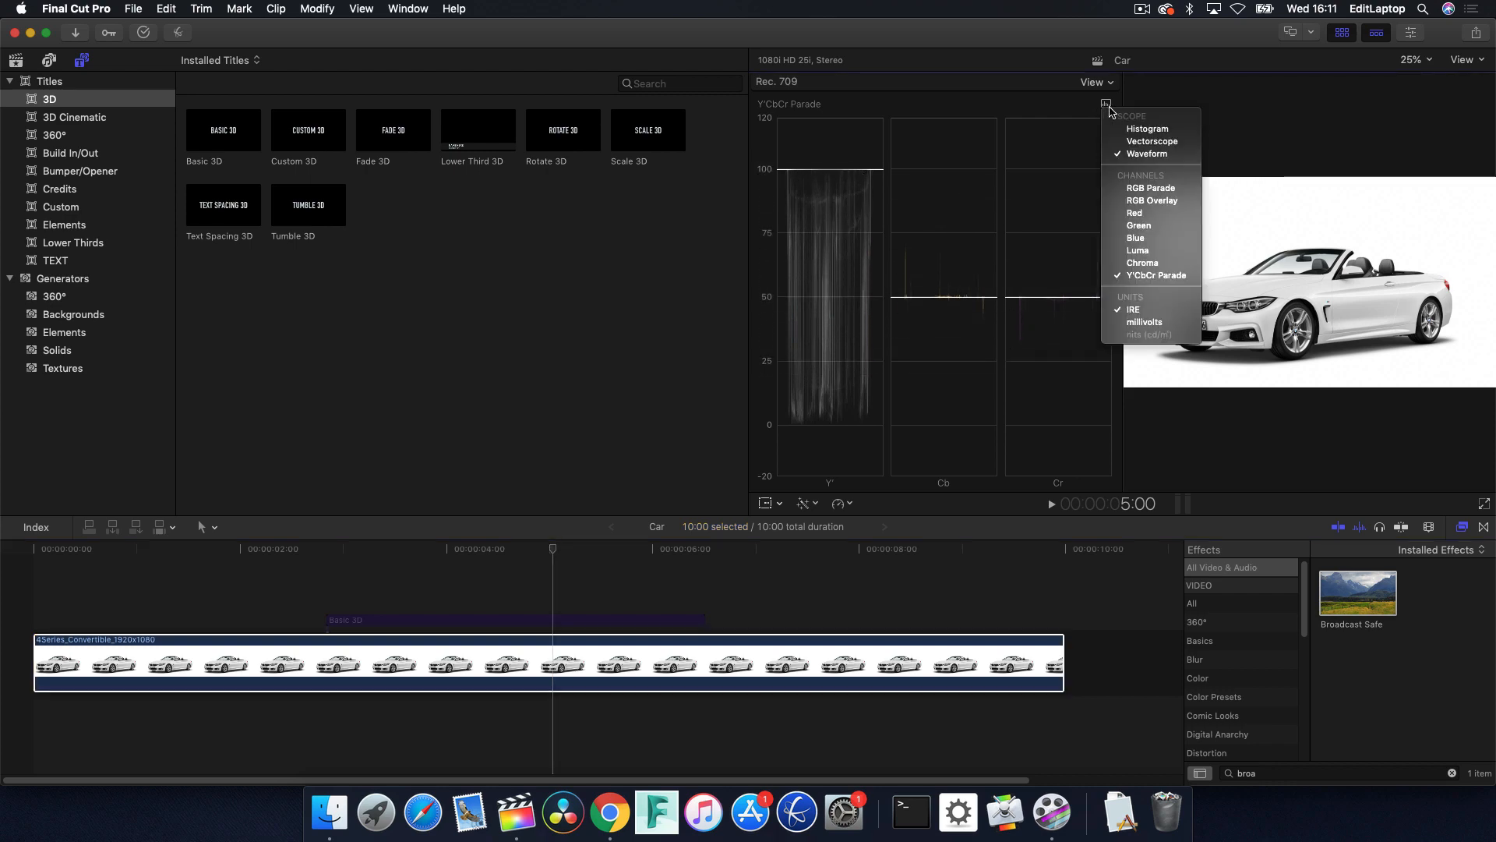
pyautogui.click(1186, 251)
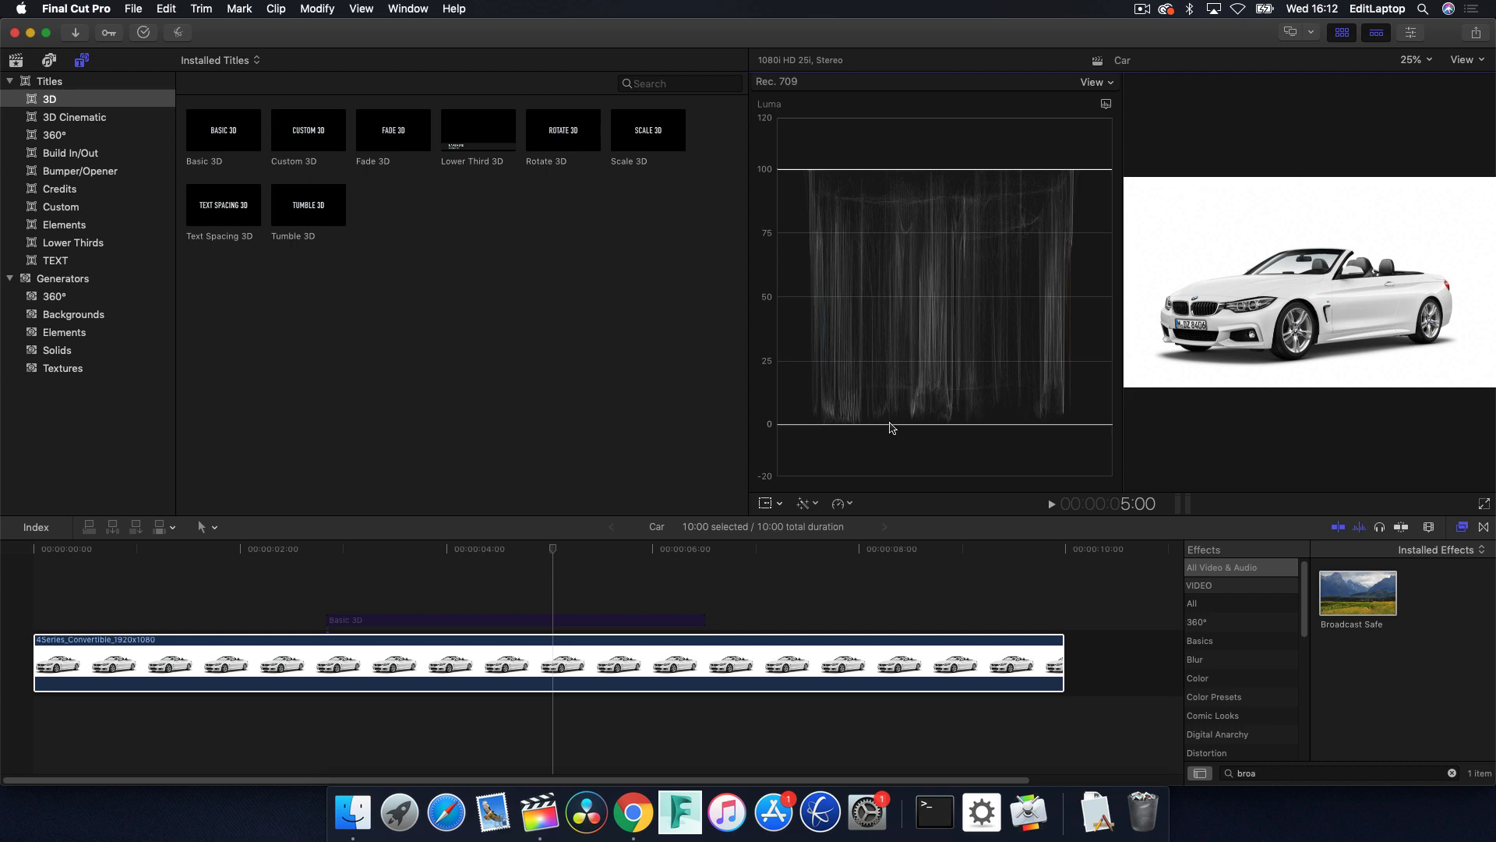
# Enable the Basic 3D title above the car clip and scrub through it to check its luma levels on the waveform.
pyautogui.moveTo(362, 544); pyautogui.dragTo(443, 585)
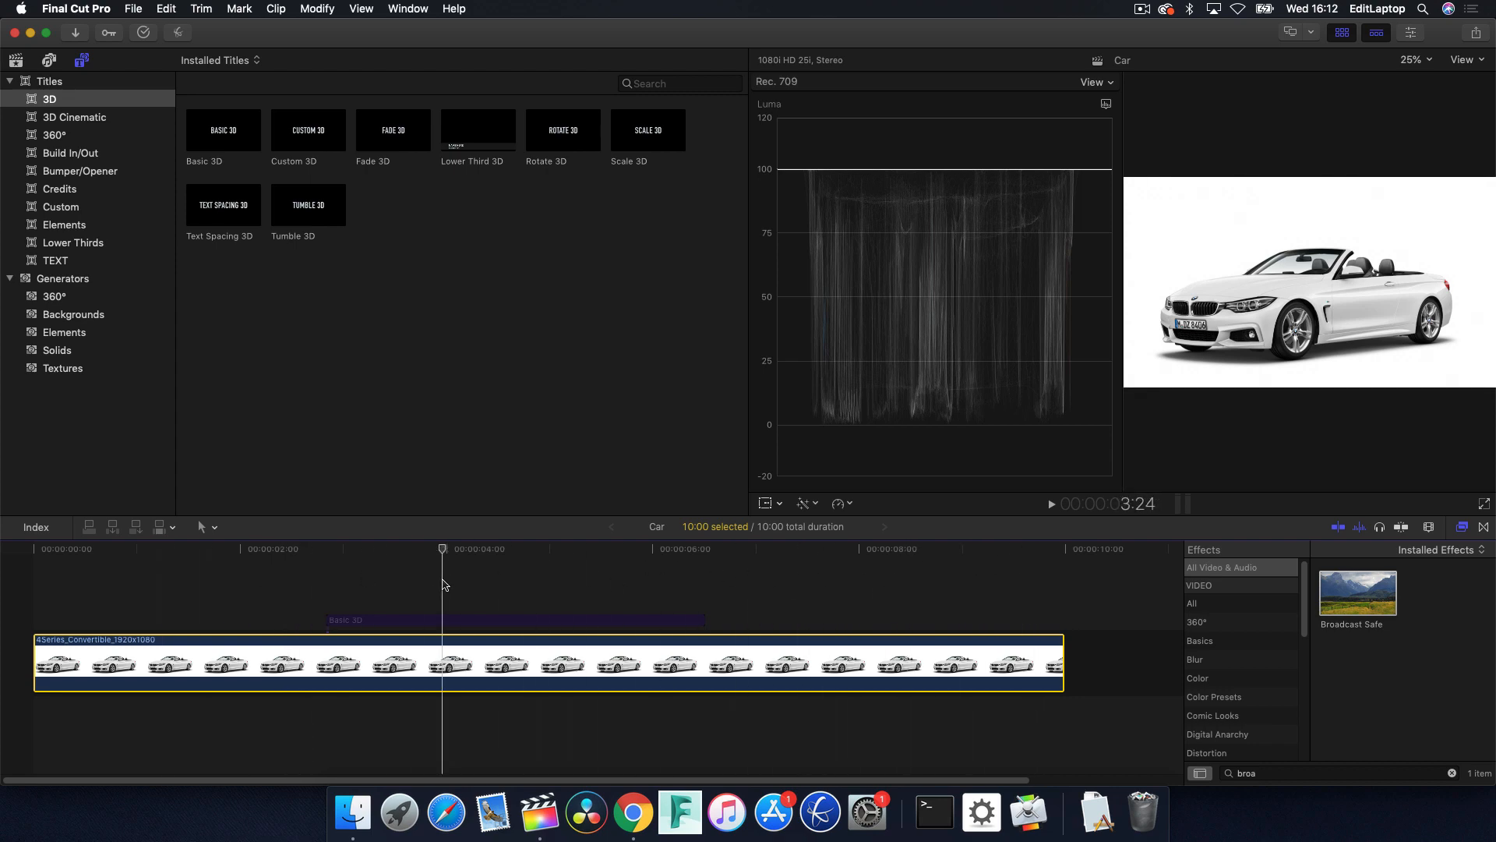
pyautogui.click(469, 621)
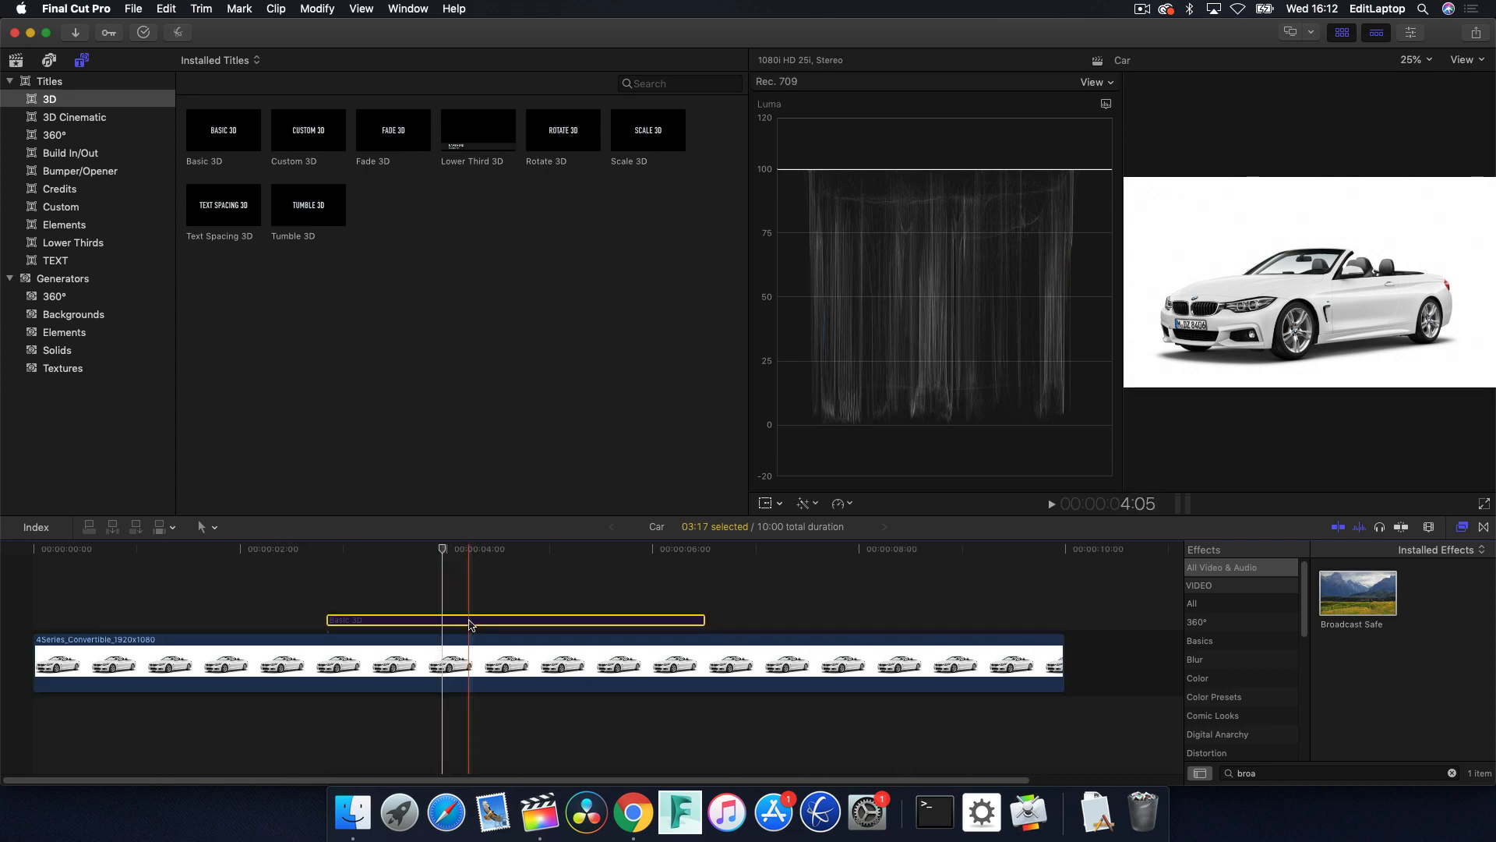
pyautogui.moveTo(451, 548); pyautogui.dragTo(380, 551)
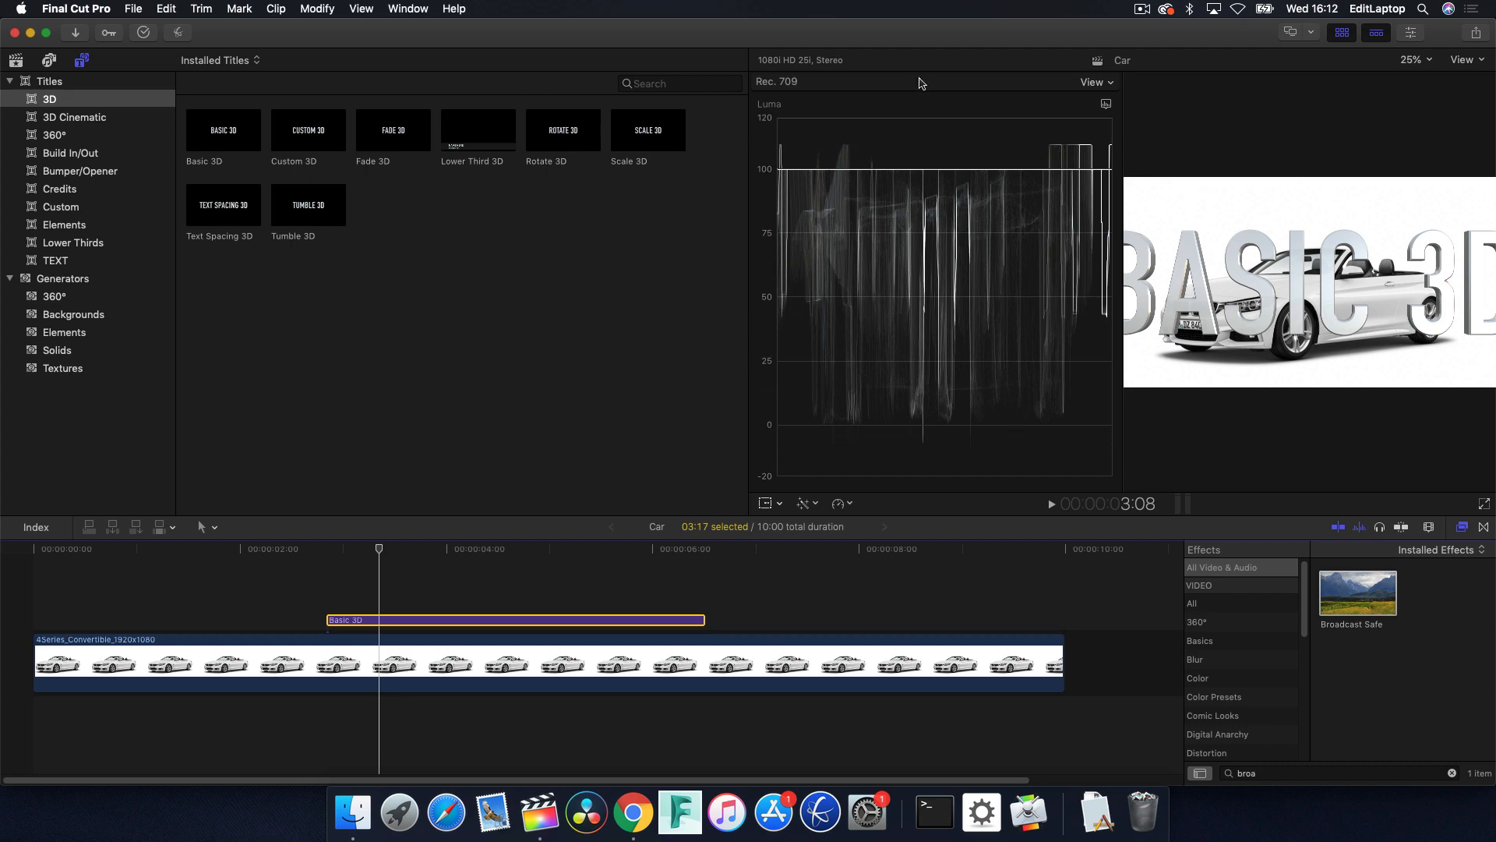
pyautogui.moveTo(358, 551)
pyautogui.mouseDown()
pyautogui.moveTo(706, 551)
pyautogui.moveTo(387, 548)
pyautogui.mouseUp()
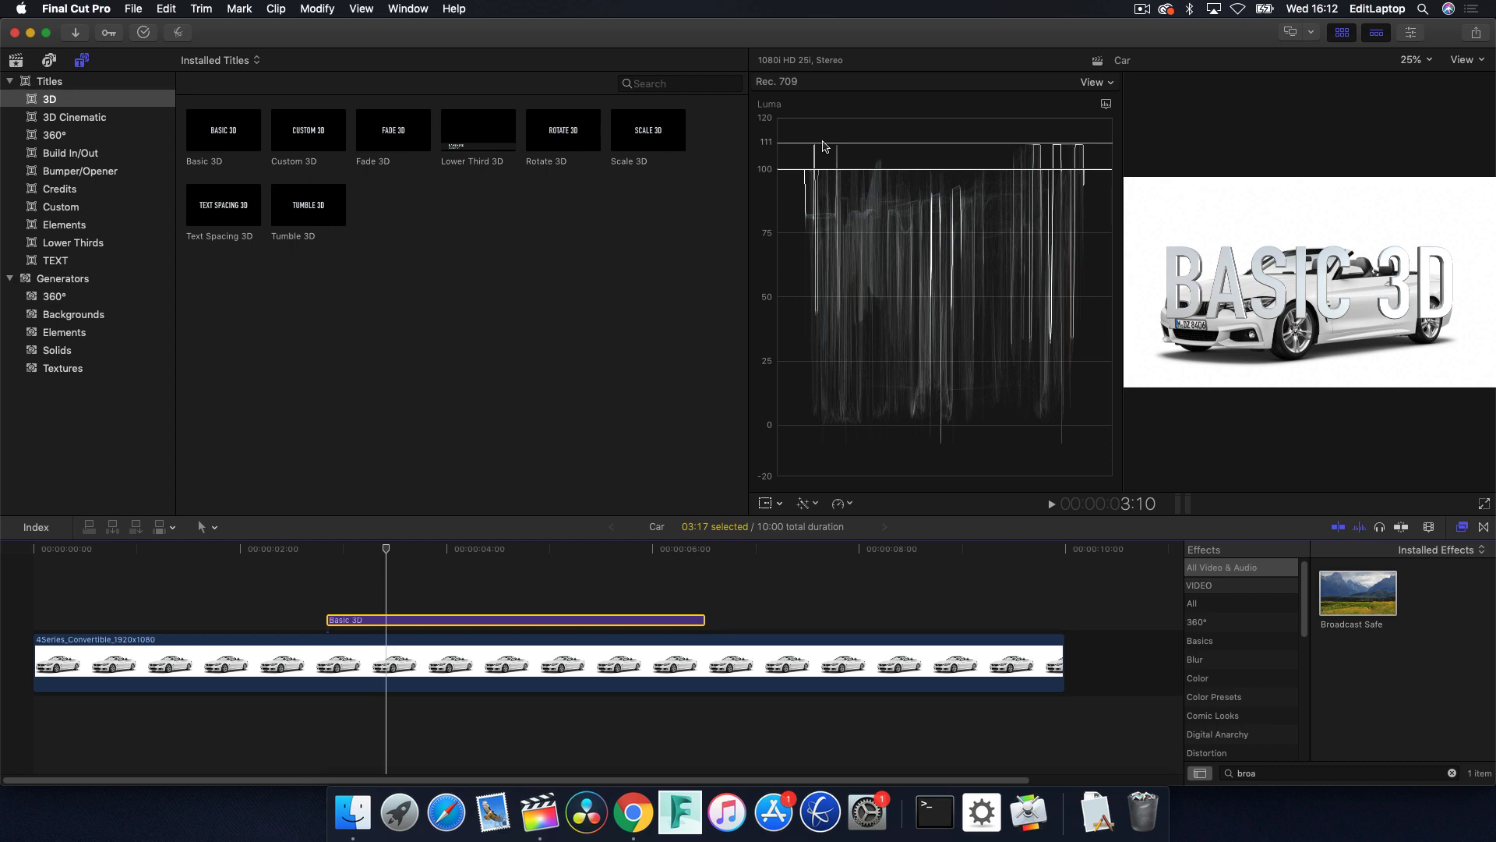
pyautogui.click(469, 589)
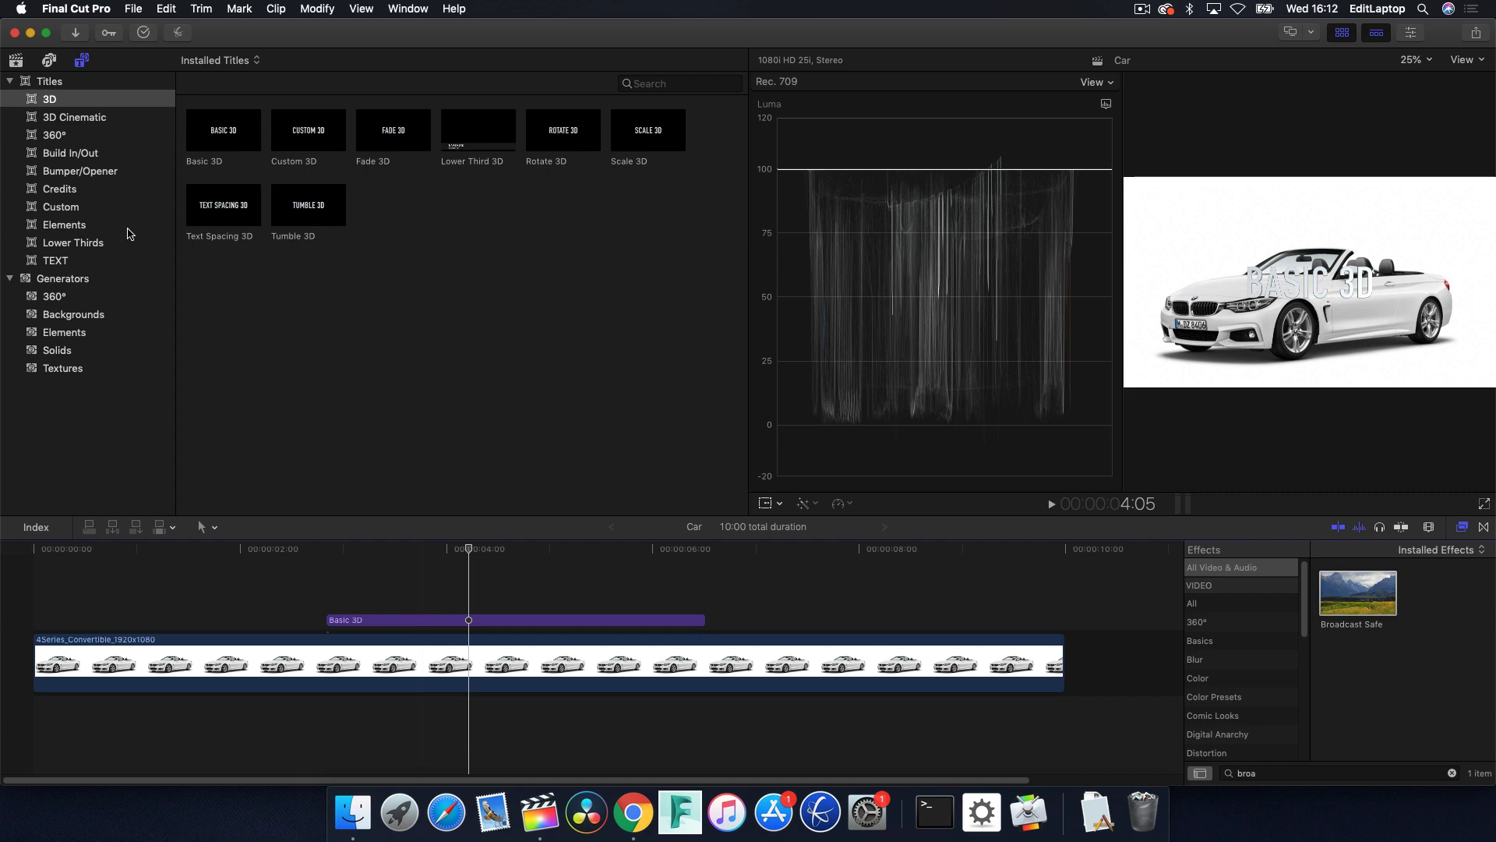
# Add the RT Adjustment Layer from the Custom titles above the Basic 3D title, starting at the beginning of the timeline.
pyautogui.click(117, 207)
pyautogui.moveTo(220, 134); pyautogui.dragTo(10, 600)
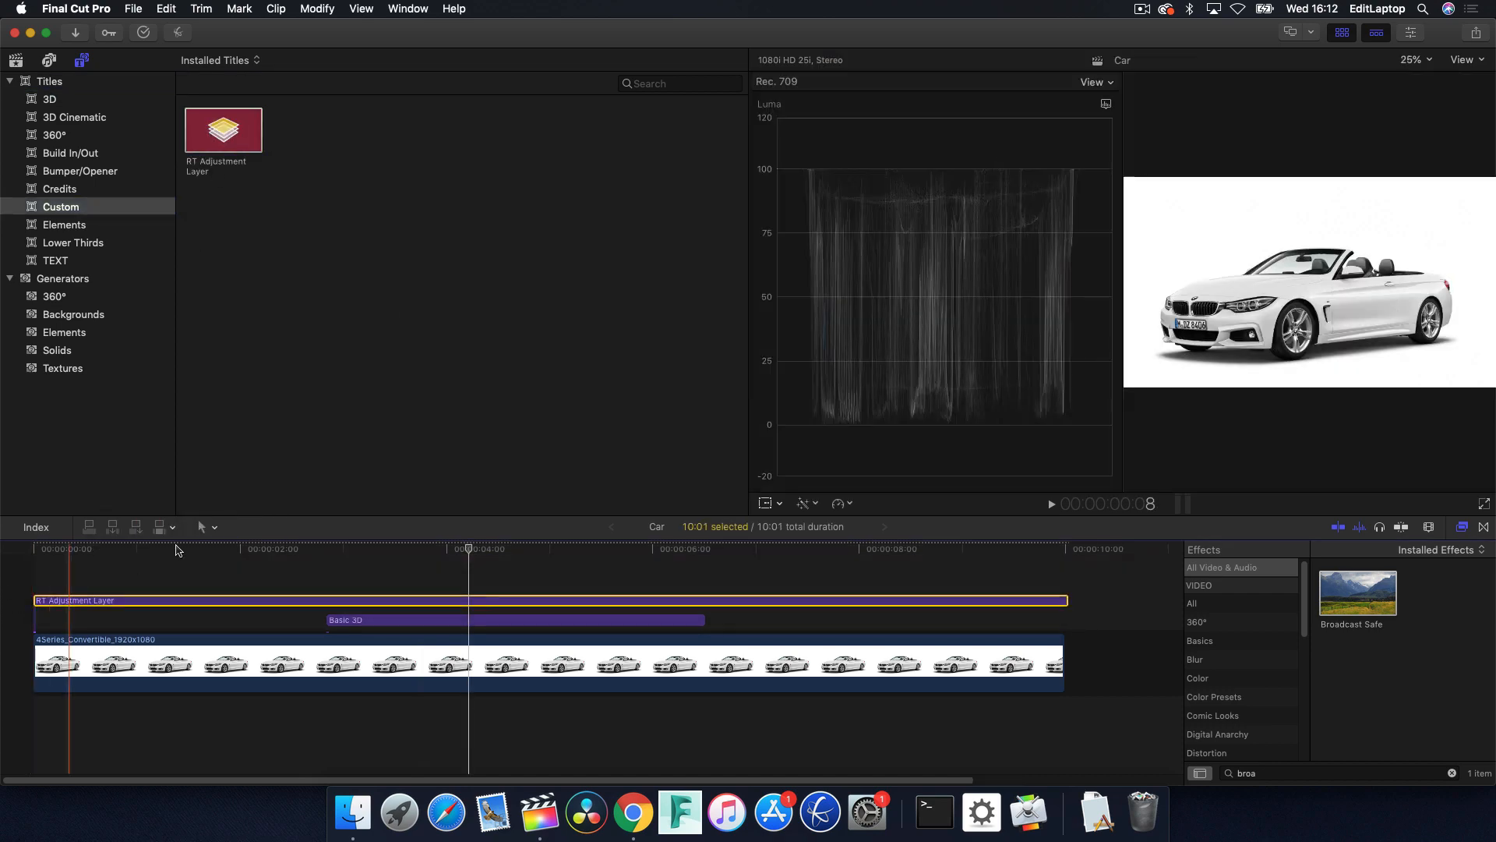
pyautogui.click(301, 547)
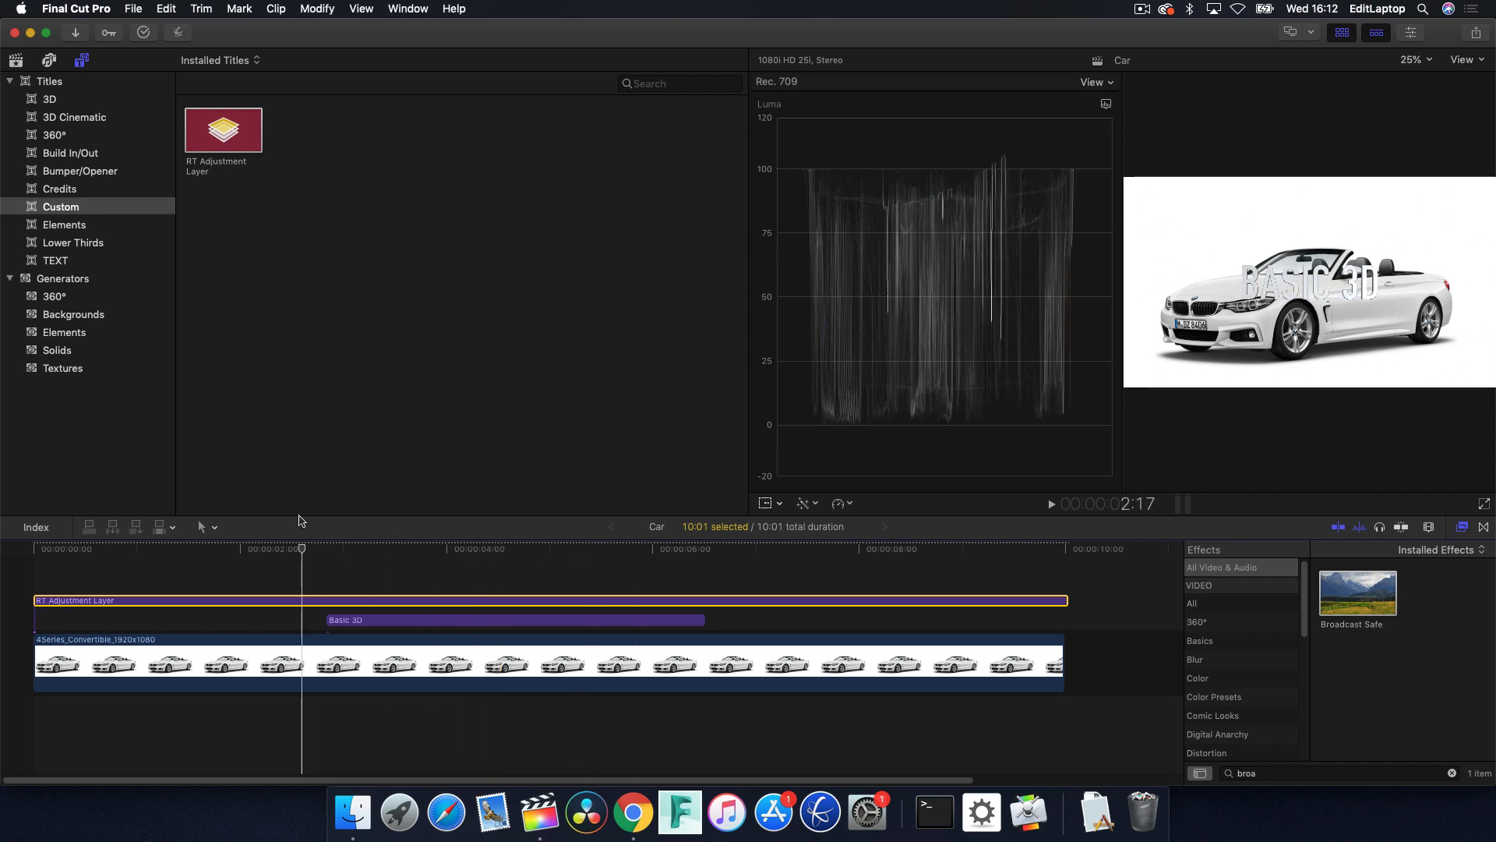
pyautogui.click(452, 547)
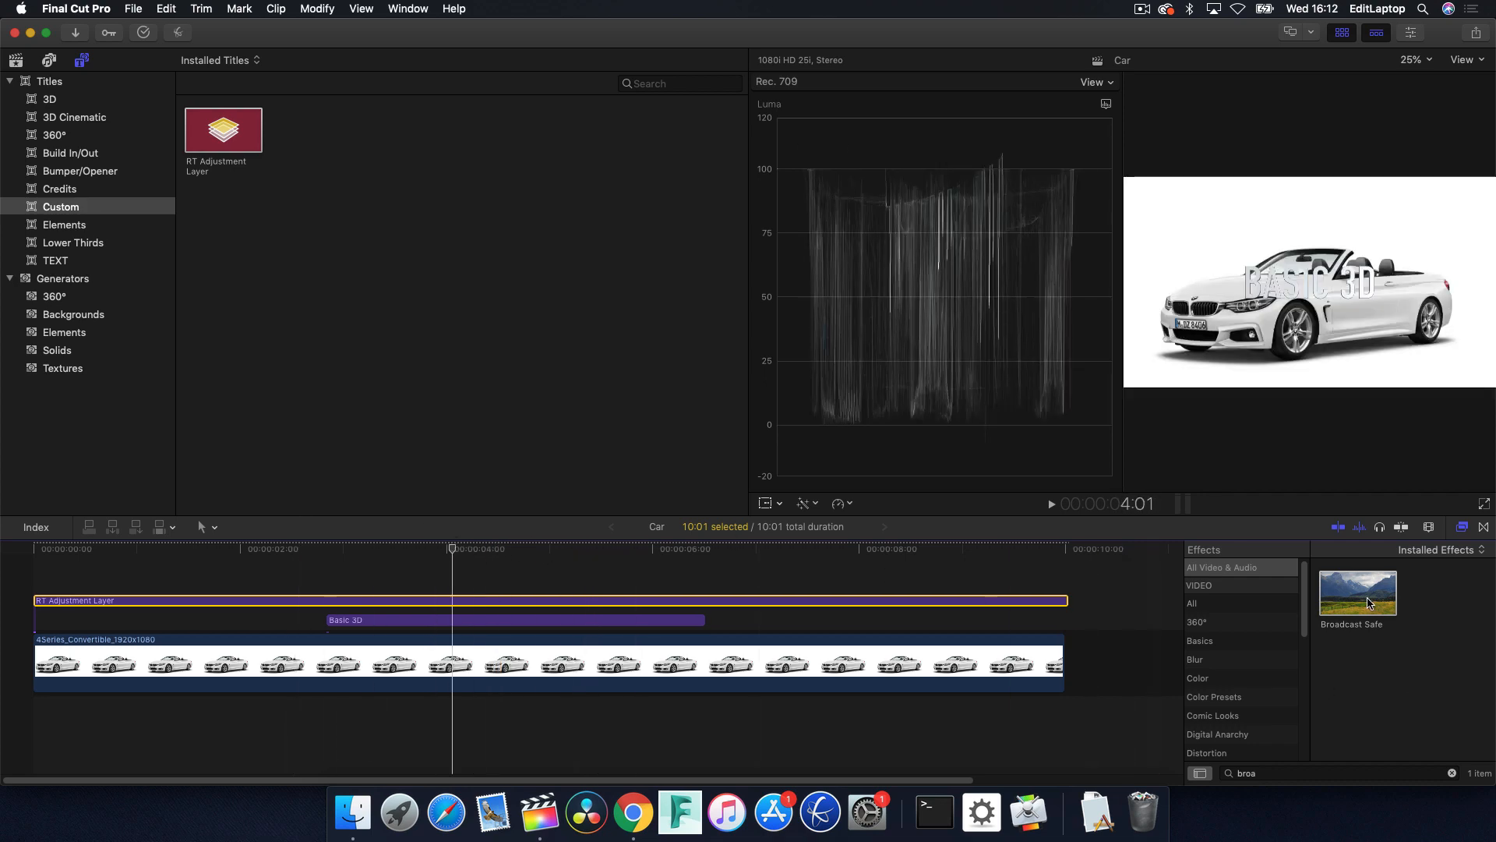
# Apply the Broadcast Safe effect to the adjustment layer and check the title's luma levels near 3:11.
pyautogui.moveTo(1369, 602); pyautogui.dragTo(615, 603)
pyautogui.click(392, 547)
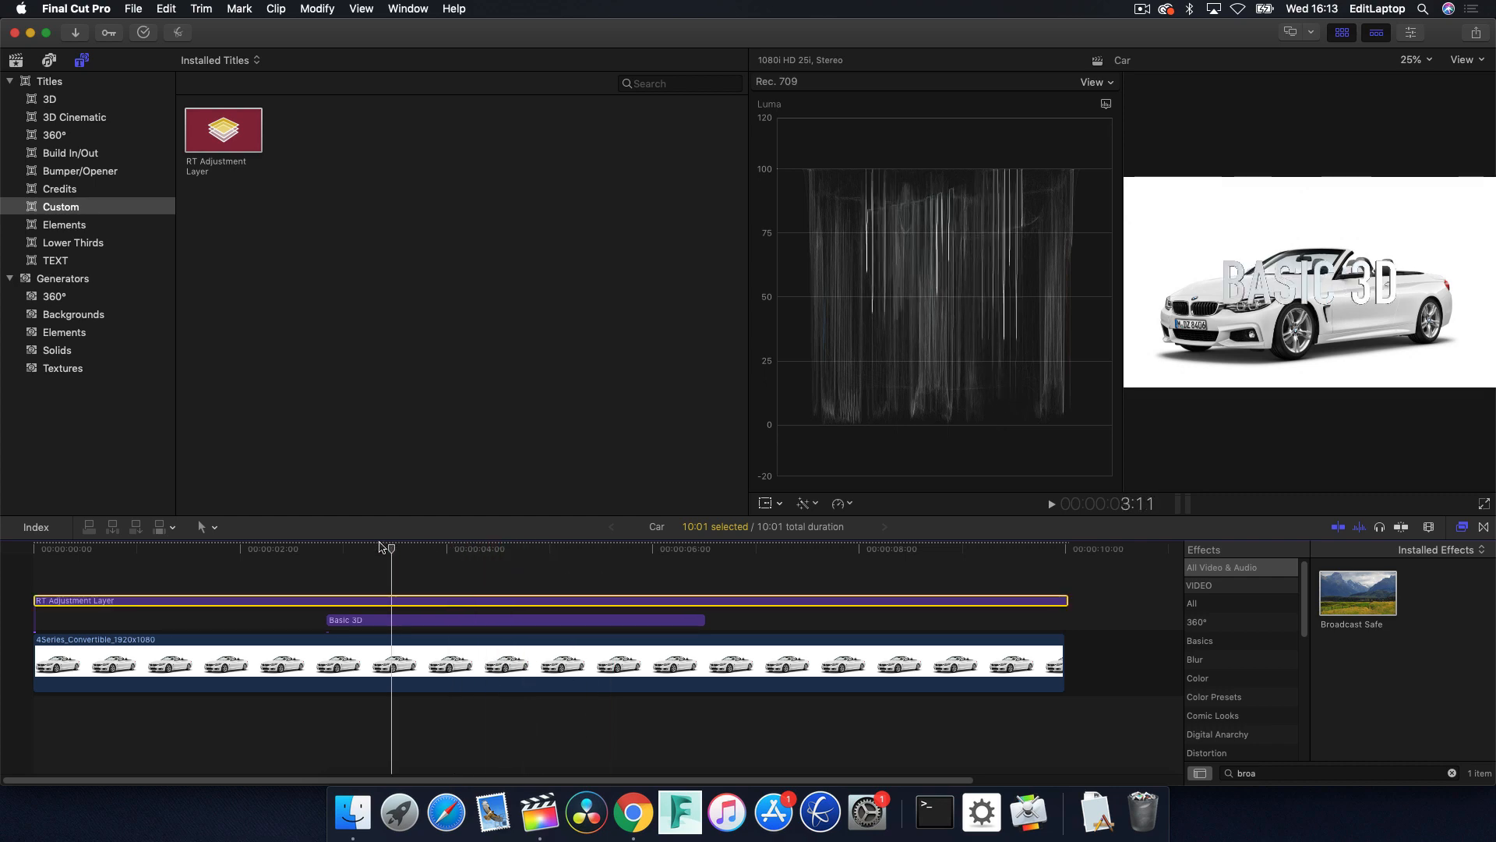
pyautogui.moveTo(380, 548)
pyautogui.mouseDown()
pyautogui.moveTo(318, 547)
pyautogui.moveTo(387, 547)
pyautogui.mouseUp()
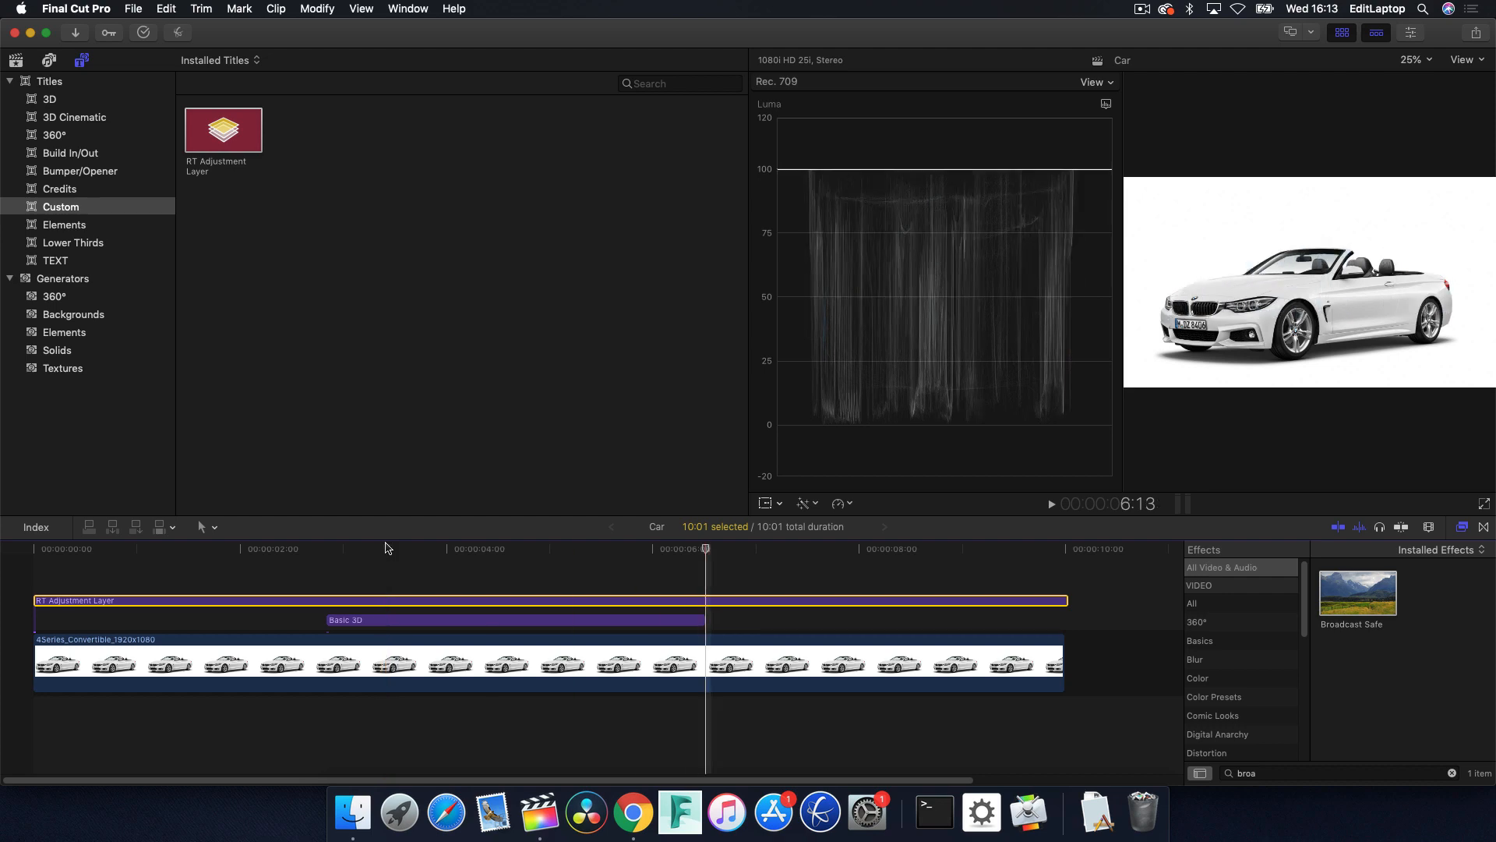
# Trim the end of the adjustment layer to match the end of the car clip at 10:00.
pyautogui.press('super+equal')
pyautogui.press('super+equal')
pyautogui.press('super+equal')
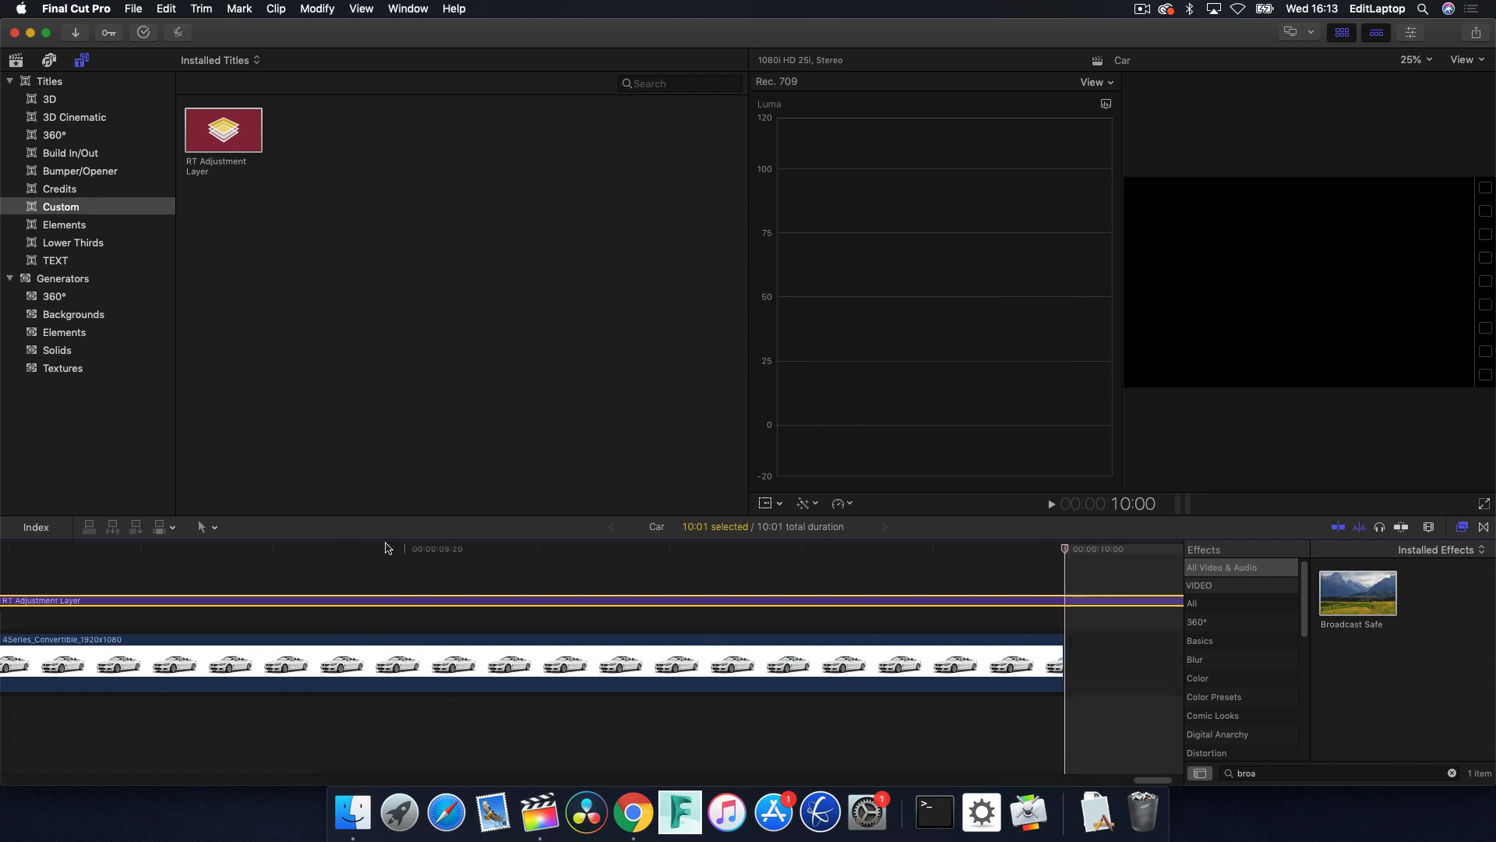
pyautogui.press('super+minus')
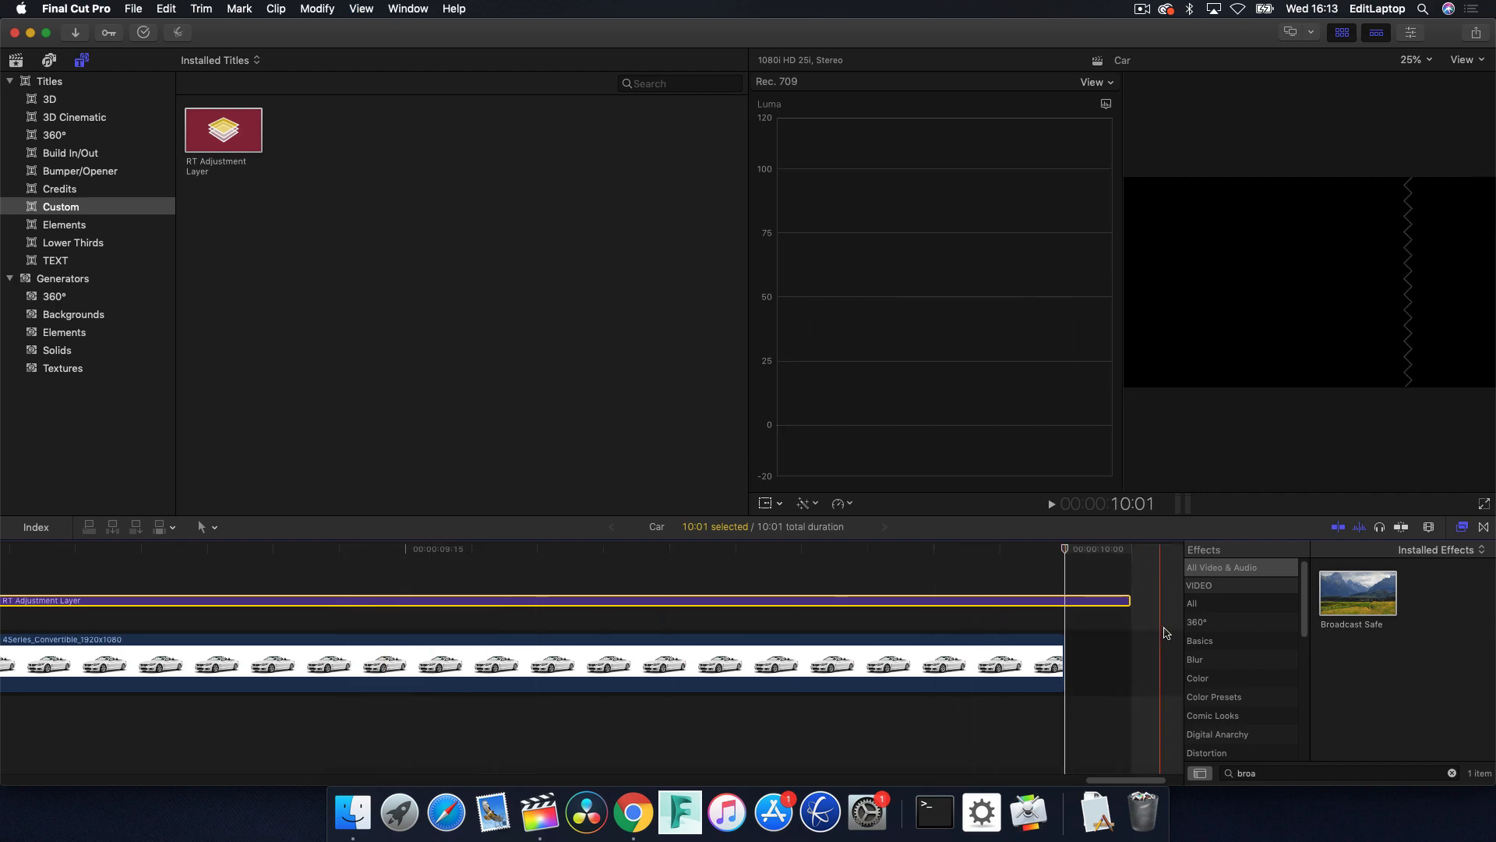
pyautogui.moveTo(1128, 599); pyautogui.dragTo(1061, 600)
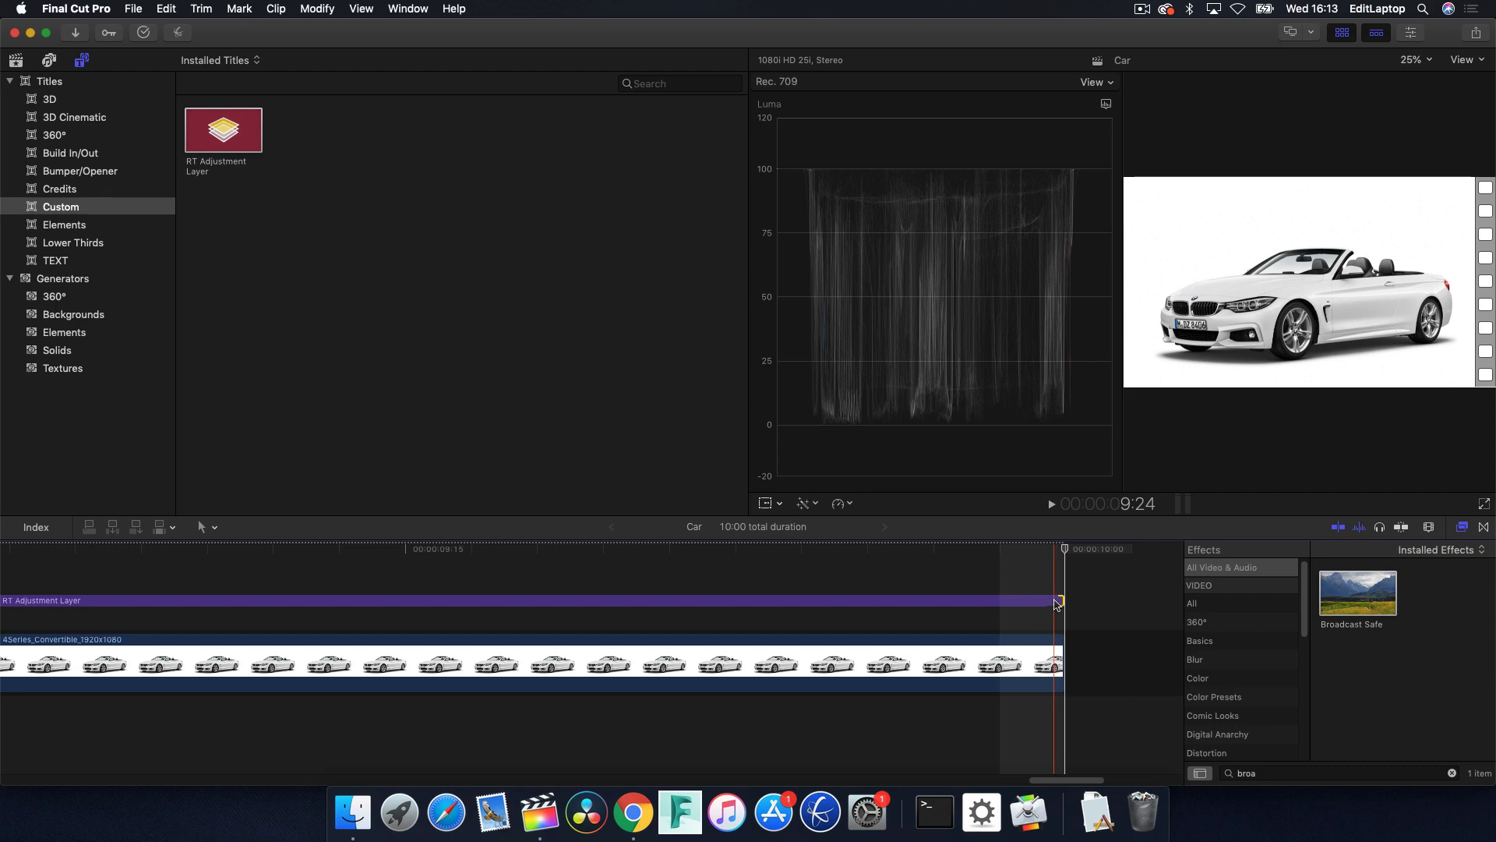
pyautogui.click(976, 549)
pyautogui.hotkey('shift', 'z')
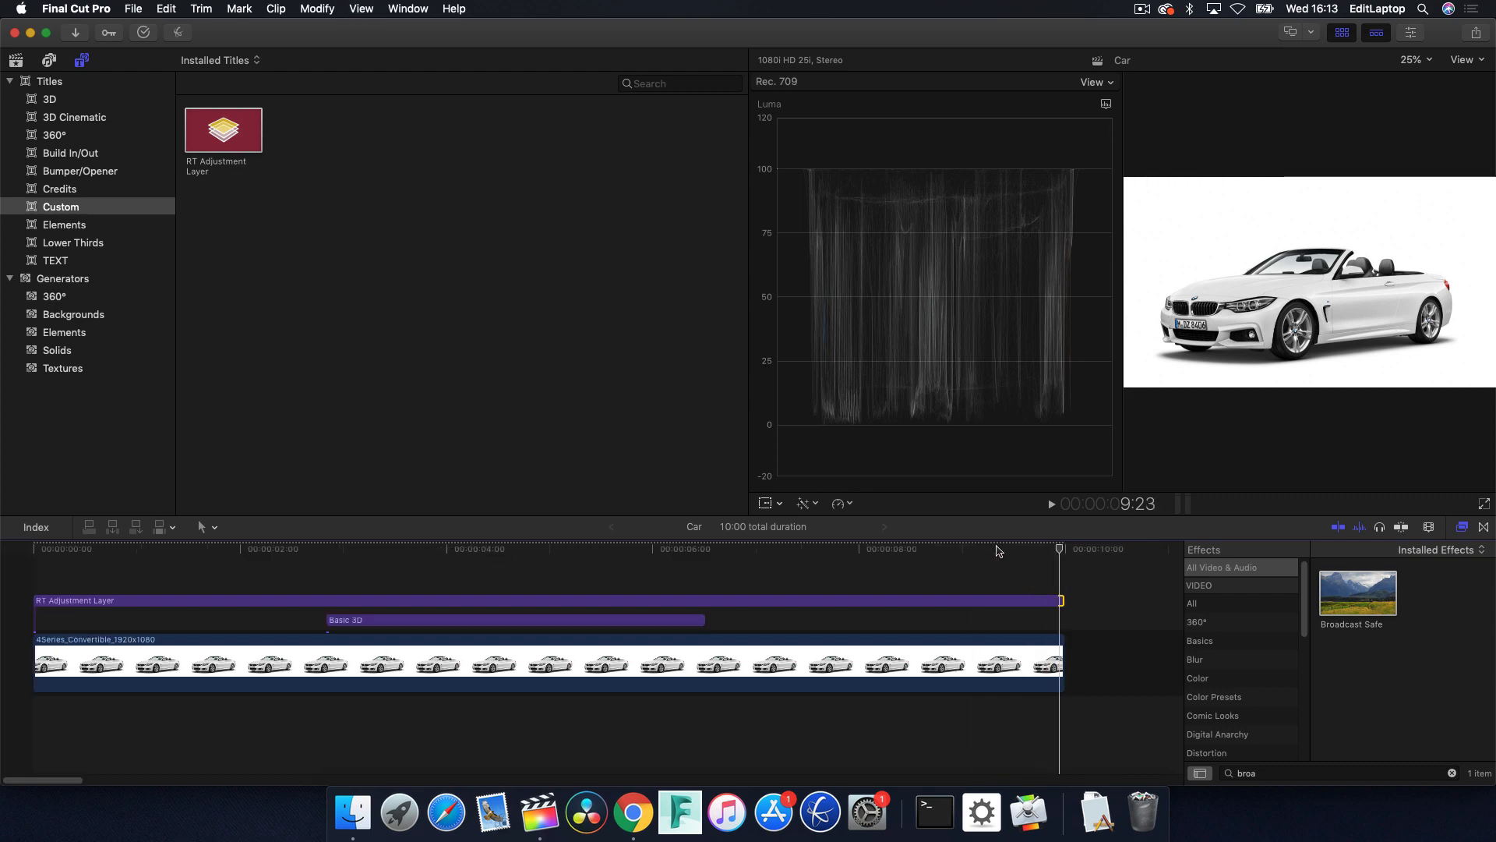
pyautogui.click(560, 542)
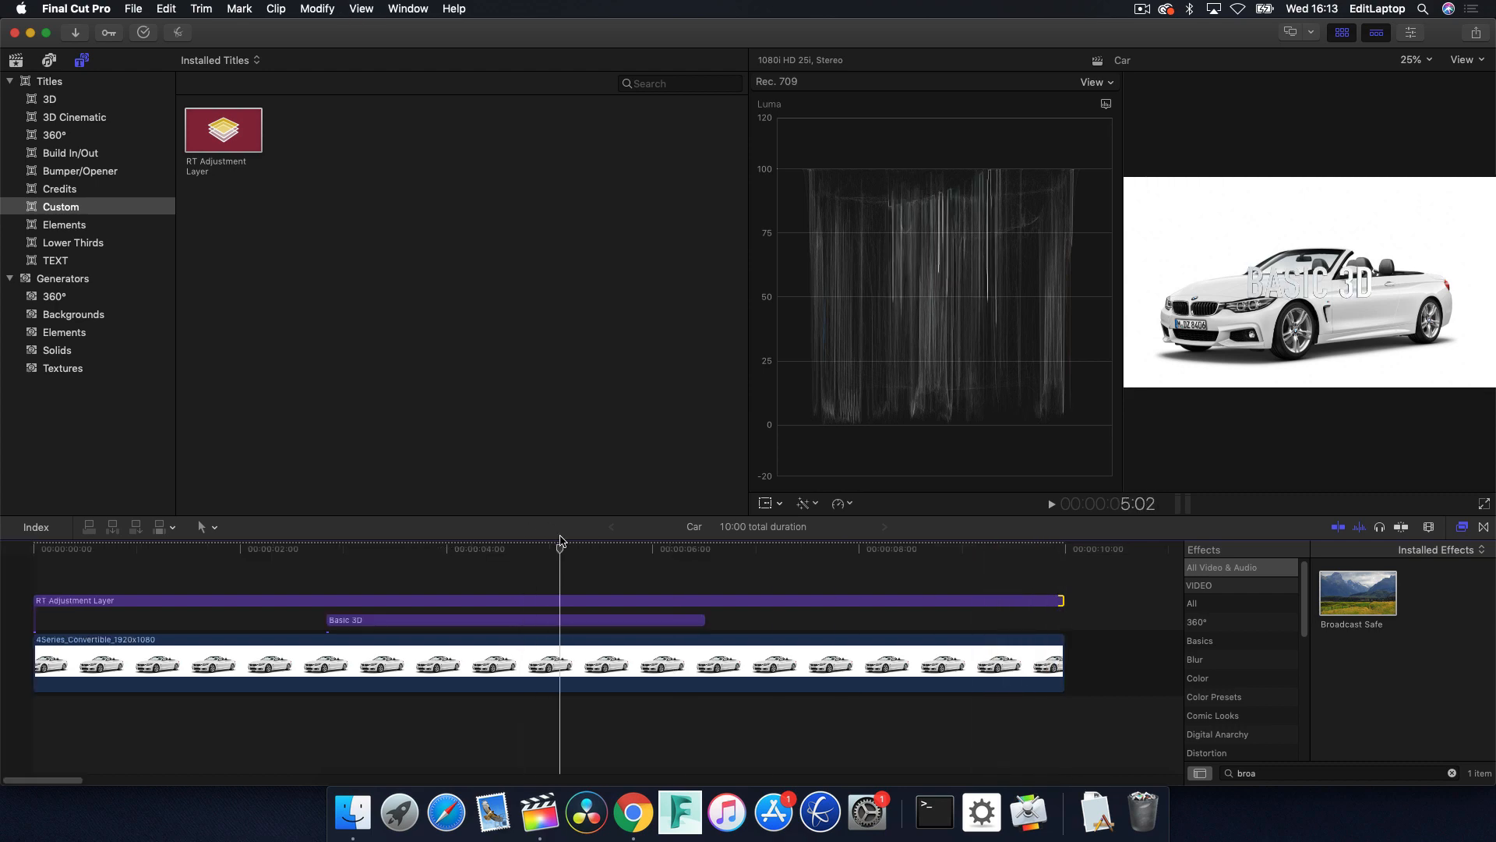